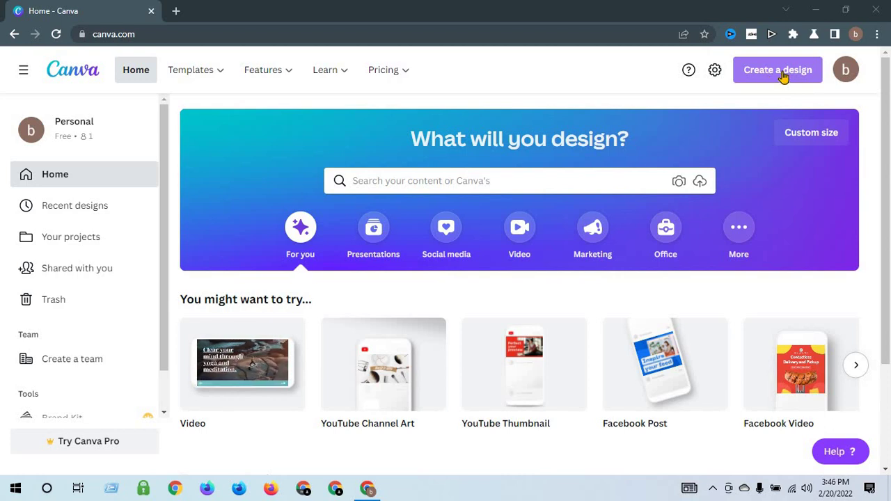
- Create a new Instagram Post design and bring up its template library
{"action": "left_click", "coordinate": [781, 73]}
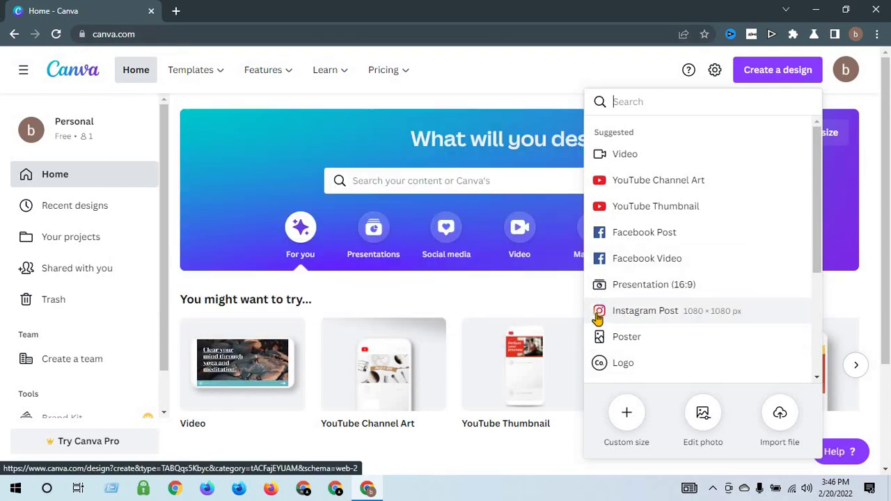
{"action": "left_click", "coordinate": [657, 313]}
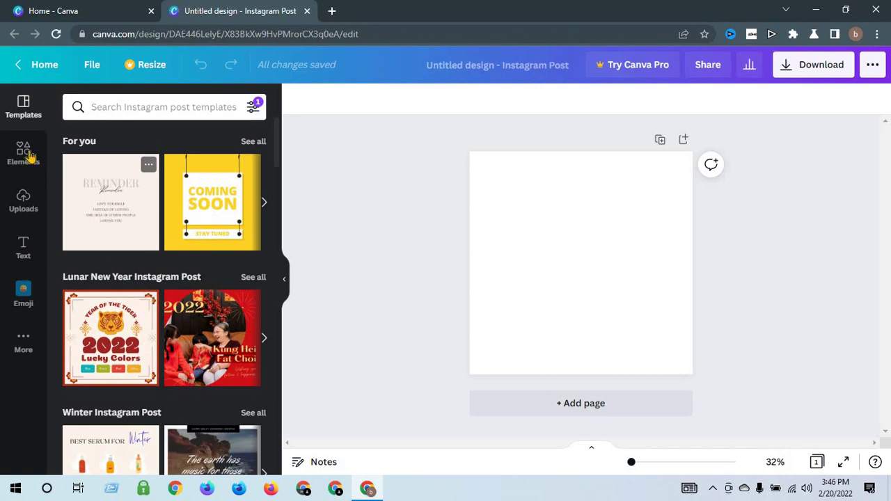
{"action": "left_click", "coordinate": [30, 111]}
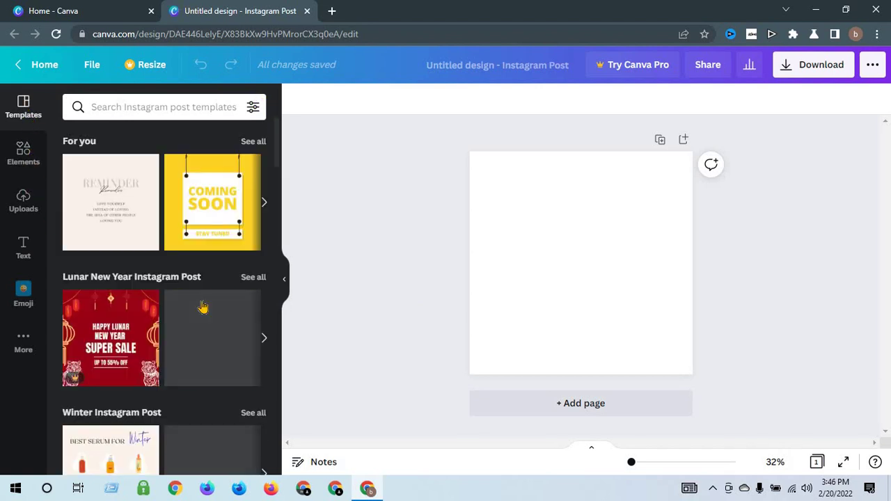
- Browse the template categories and apply the Beach Hat template from the Summer Instagram Post category
{"action": "scroll", "coordinate": [202, 304], "scroll_direction": "down", "scroll_amount": 8}
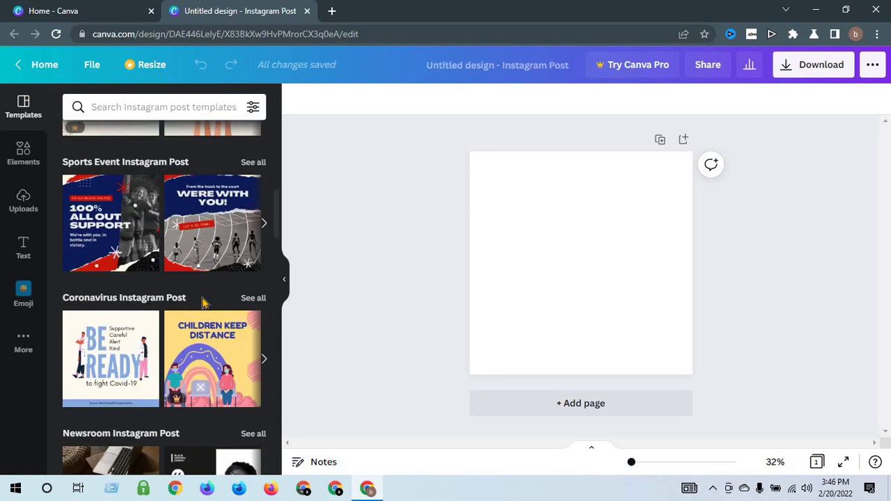
{"action": "scroll", "coordinate": [205, 296], "scroll_direction": "down", "scroll_amount": 10}
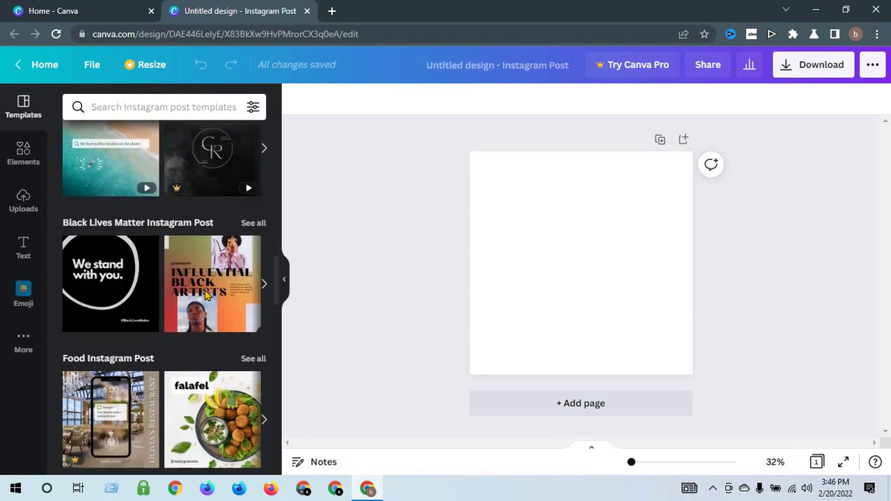
{"action": "scroll", "coordinate": [205, 296], "scroll_direction": "down", "scroll_amount": 10}
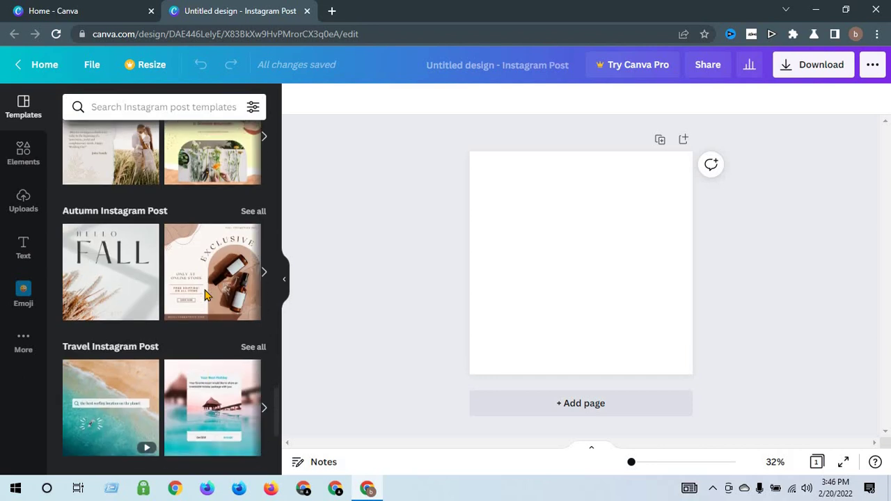
{"action": "scroll", "coordinate": [205, 296], "scroll_direction": "up", "scroll_amount": 6}
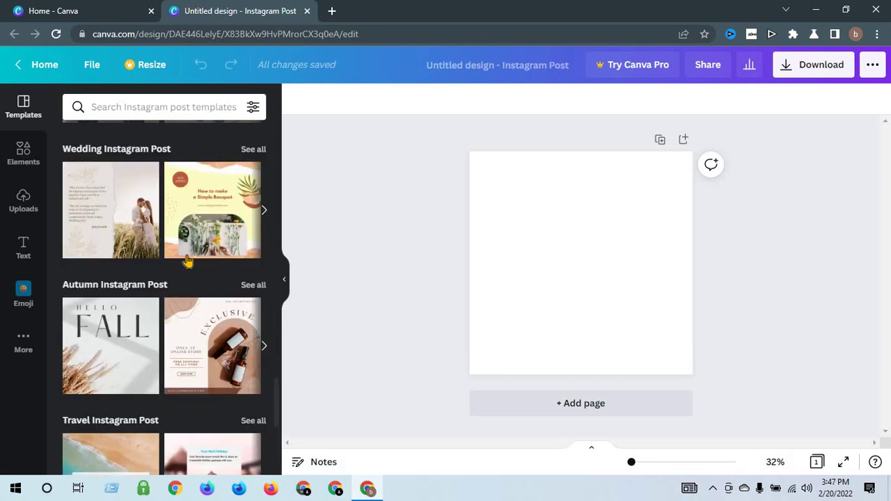
{"action": "scroll", "coordinate": [156, 261], "scroll_direction": "up", "scroll_amount": 5}
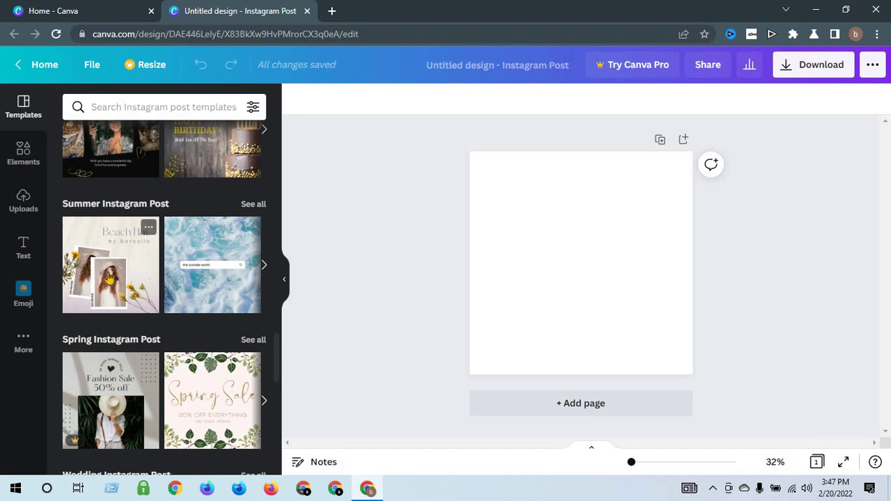
{"action": "left_click", "coordinate": [108, 279]}
{"action": "scroll", "coordinate": [108, 278], "scroll_direction": "up", "scroll_amount": 2}
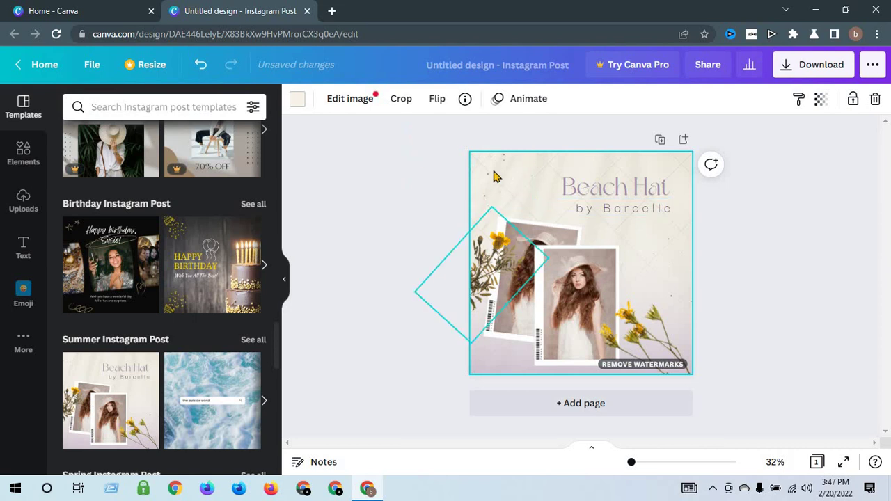
{"action": "left_click", "coordinate": [299, 103]}
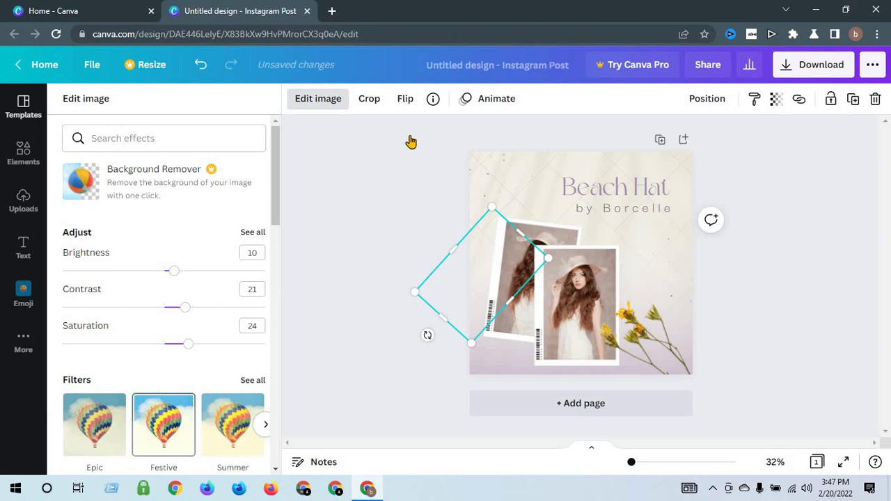
{"action": "left_click", "coordinate": [643, 271]}
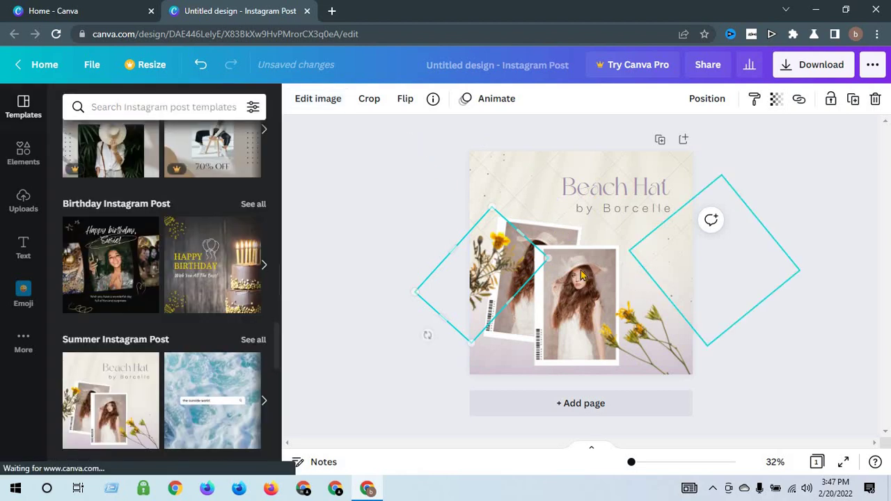
- Recolor the purple gradient behind the photos, trying red, purple and green swatches from the default colors and settling on red
{"action": "left_click", "coordinate": [649, 280]}
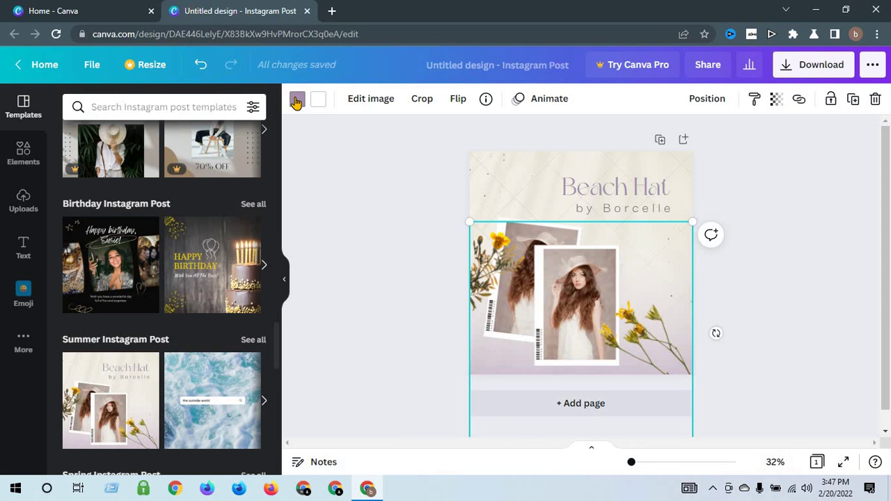
{"action": "key", "text": "Return"}
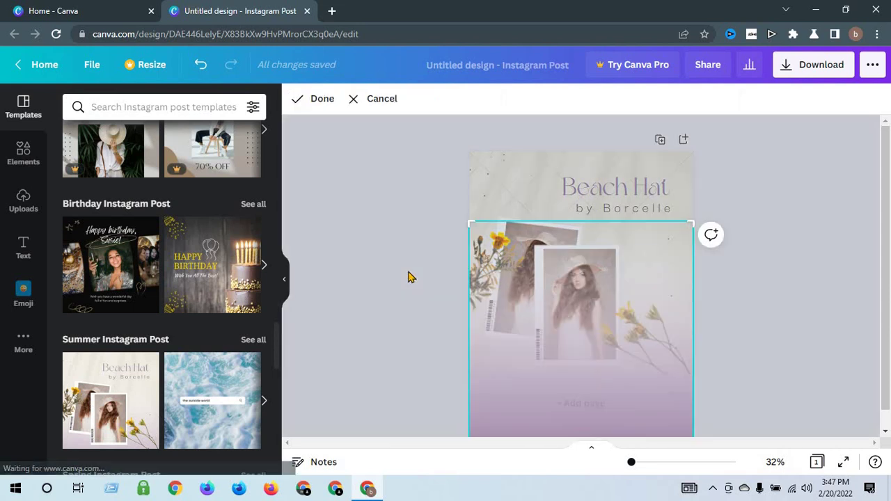
{"action": "left_click", "coordinate": [446, 302]}
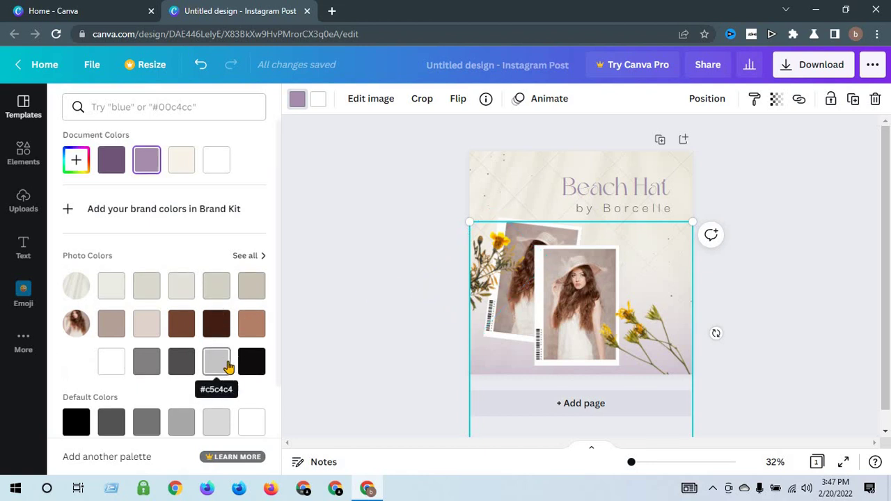
{"action": "scroll", "coordinate": [209, 369], "scroll_direction": "down", "scroll_amount": 2}
{"action": "left_click", "coordinate": [76, 339]}
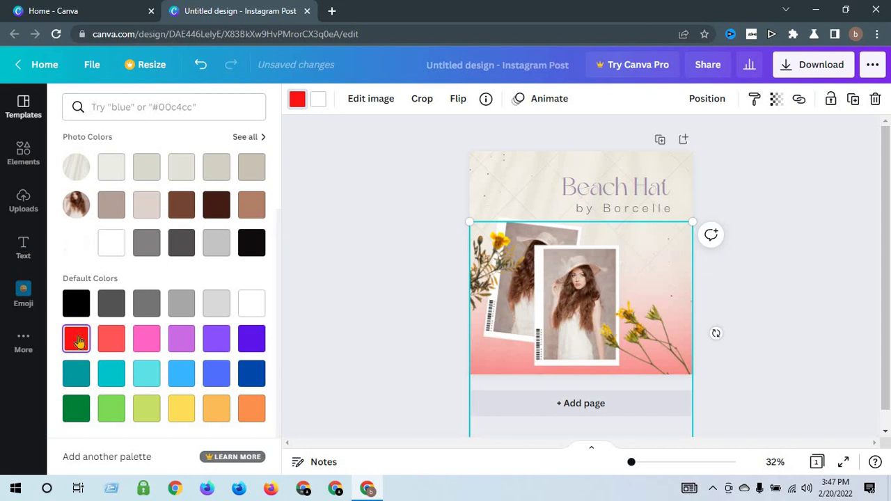
{"action": "left_click", "coordinate": [252, 249]}
{"action": "left_click", "coordinate": [252, 339]}
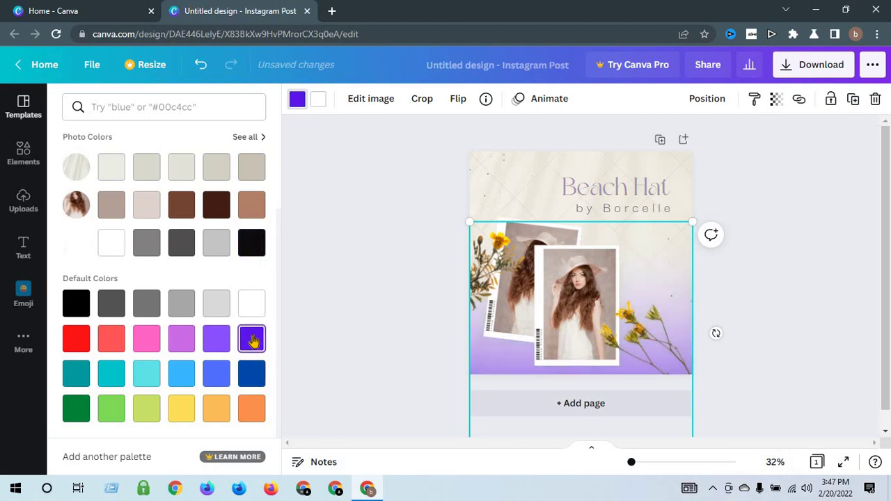
{"action": "left_click", "coordinate": [74, 410]}
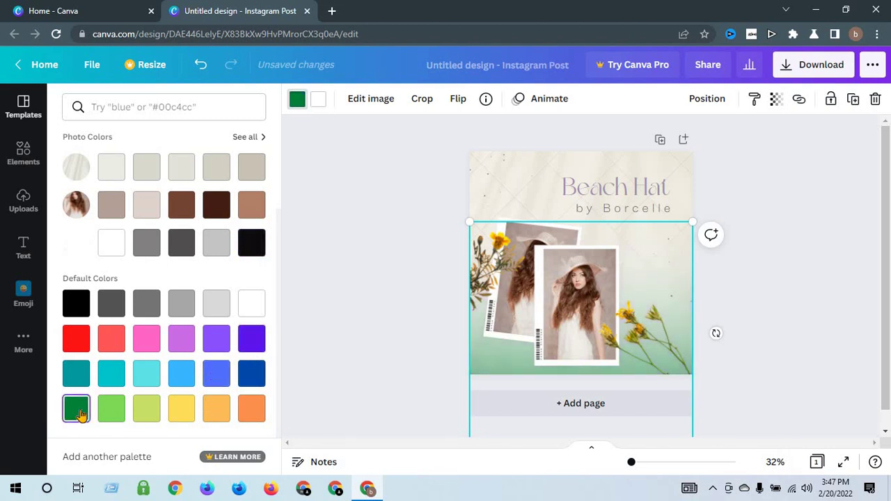
{"action": "left_click", "coordinate": [76, 348]}
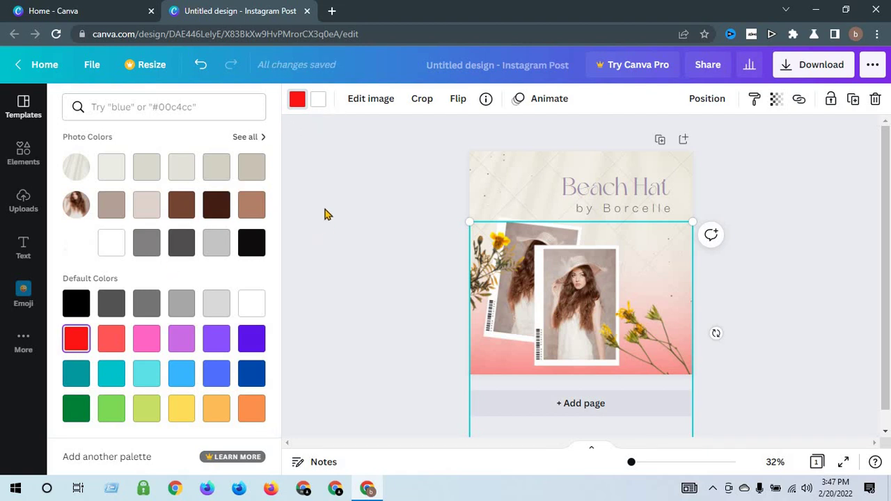
- View the image-editing effects for the gradient and look into the ColorMix effect
{"action": "left_click", "coordinate": [389, 103]}
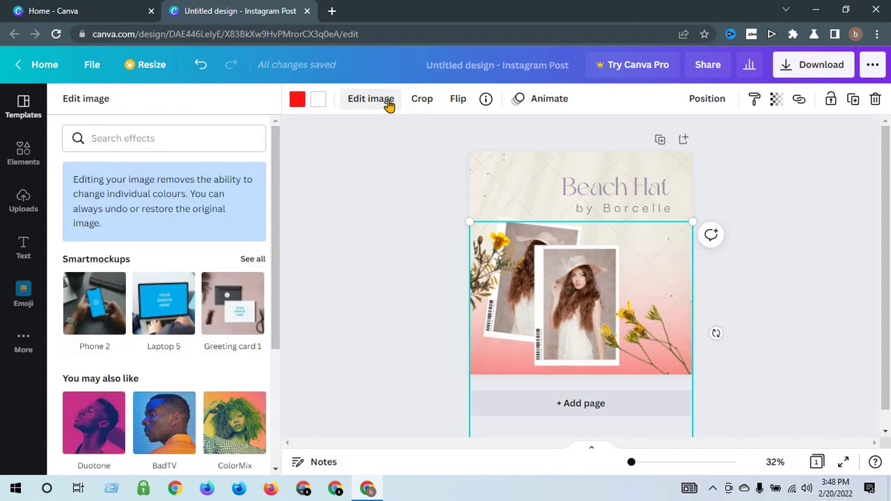
{"action": "left_click", "coordinate": [227, 432]}
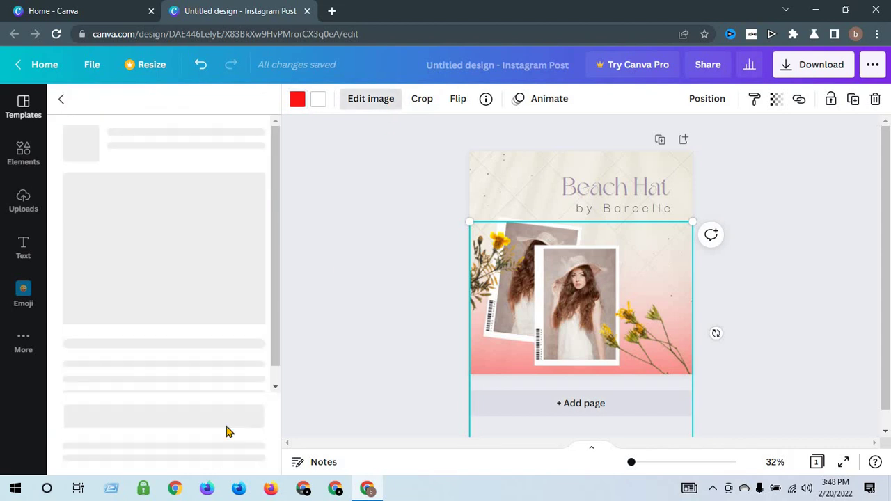
{"action": "left_click", "coordinate": [65, 101]}
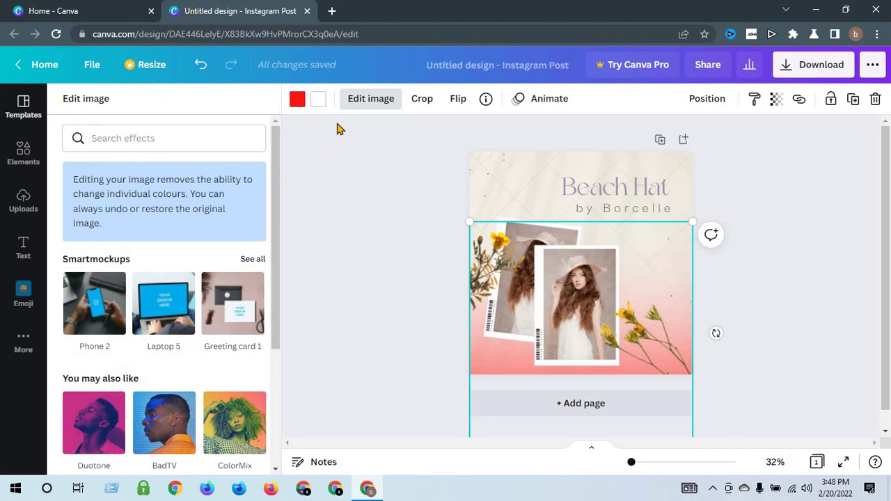
- Crop the red gradient inward from its upper-left corner and apply the crop
{"action": "left_click", "coordinate": [422, 99]}
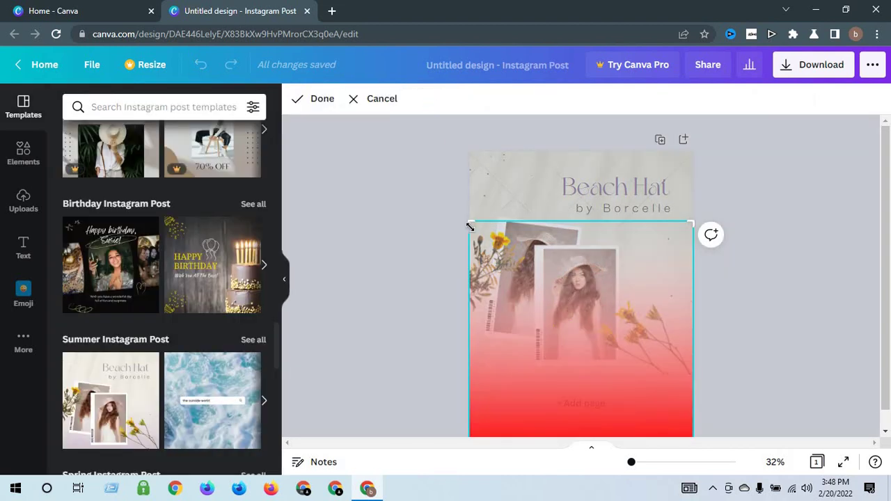
{"action": "left_click_drag", "start_coordinate": [468, 222], "coordinate": [499, 252]}
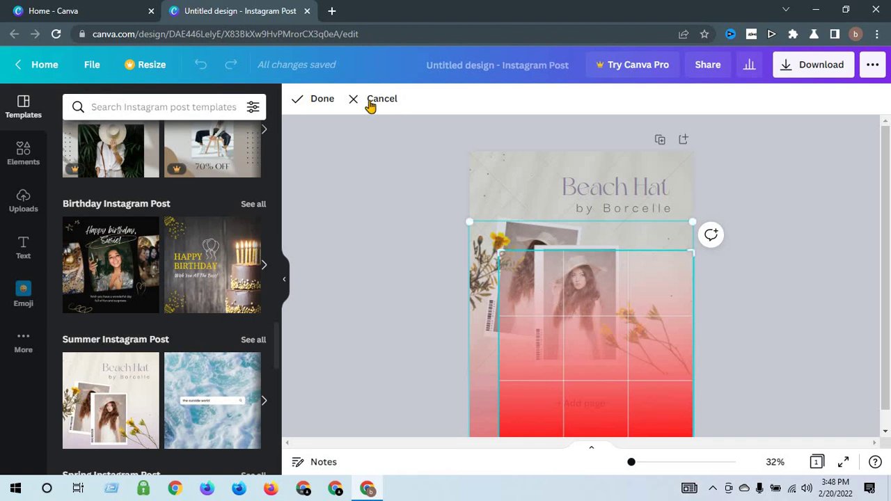
{"action": "left_click", "coordinate": [319, 101]}
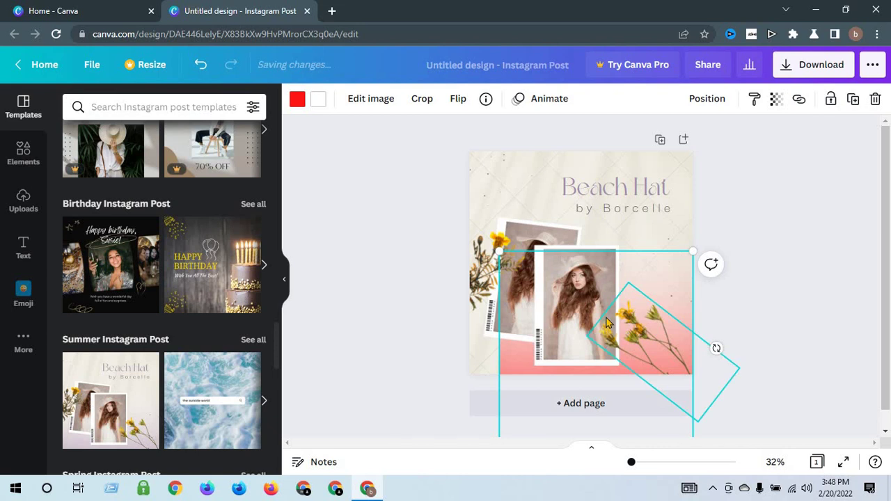
- Enlarge the front framed photo of the woman to about 805 × 1,121 and reposition it slightly right of the design's center
{"action": "left_click", "coordinate": [578, 322]}
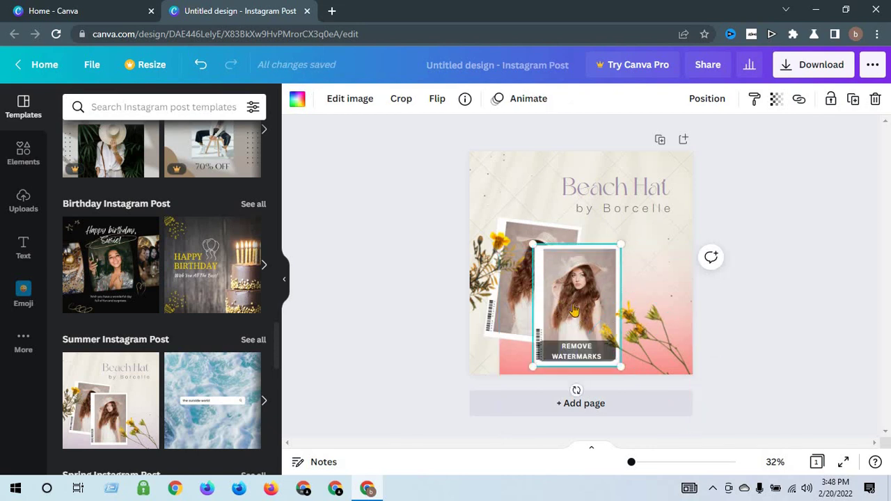
{"action": "left_click_drag", "start_coordinate": [543, 261], "coordinate": [532, 245]}
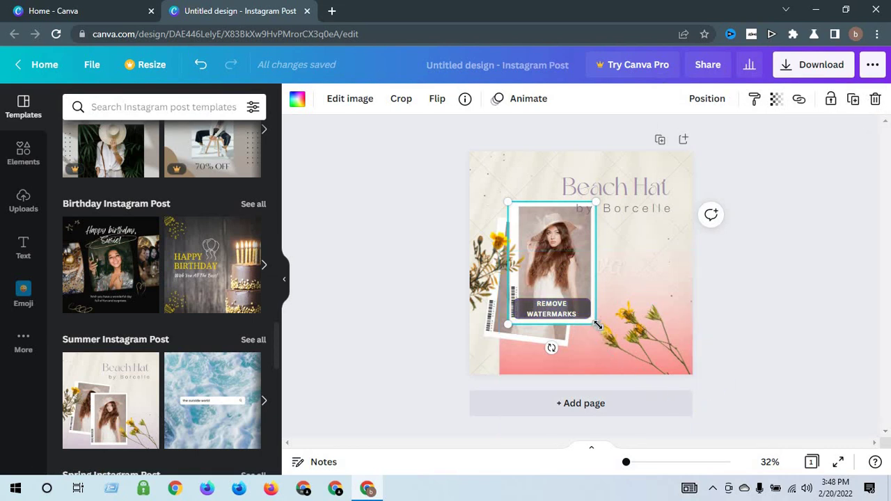
{"action": "left_click_drag", "start_coordinate": [597, 325], "coordinate": [674, 365]}
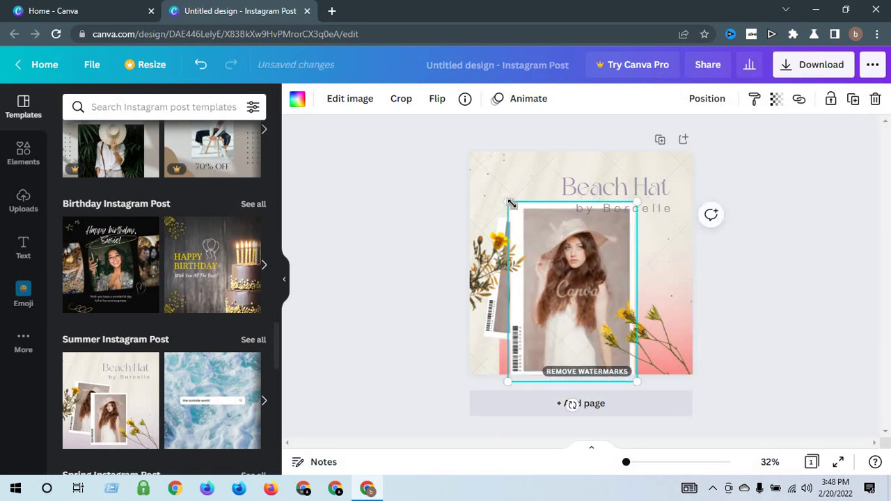
{"action": "left_click_drag", "start_coordinate": [506, 197], "coordinate": [490, 160]}
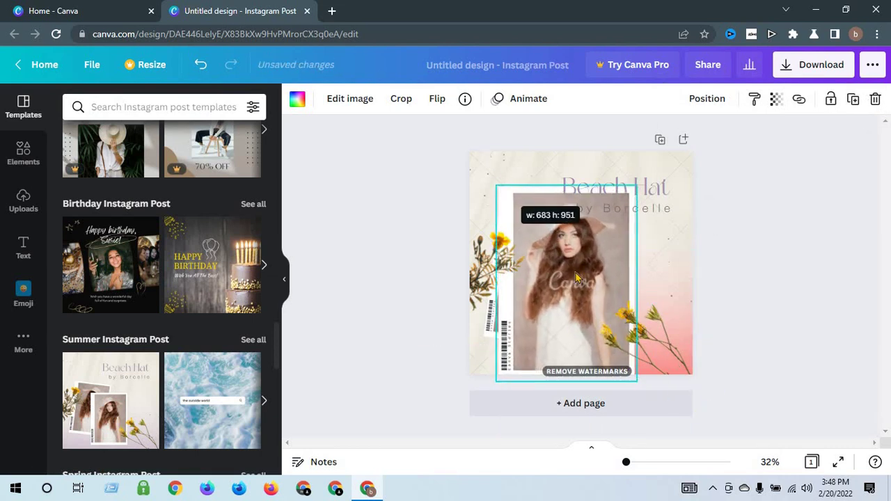
{"action": "left_click_drag", "start_coordinate": [569, 258], "coordinate": [562, 236]}
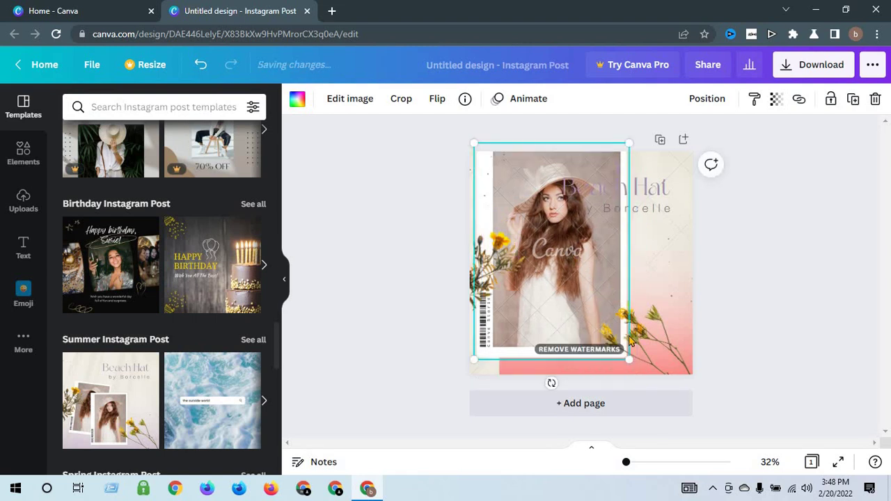
{"action": "left_click_drag", "start_coordinate": [641, 367], "coordinate": [651, 381]}
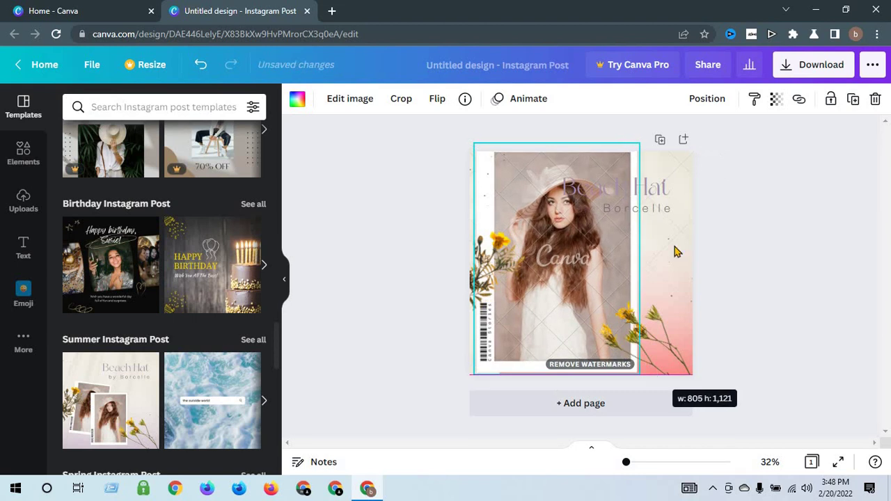
{"action": "left_click_drag", "start_coordinate": [642, 258], "coordinate": [699, 264]}
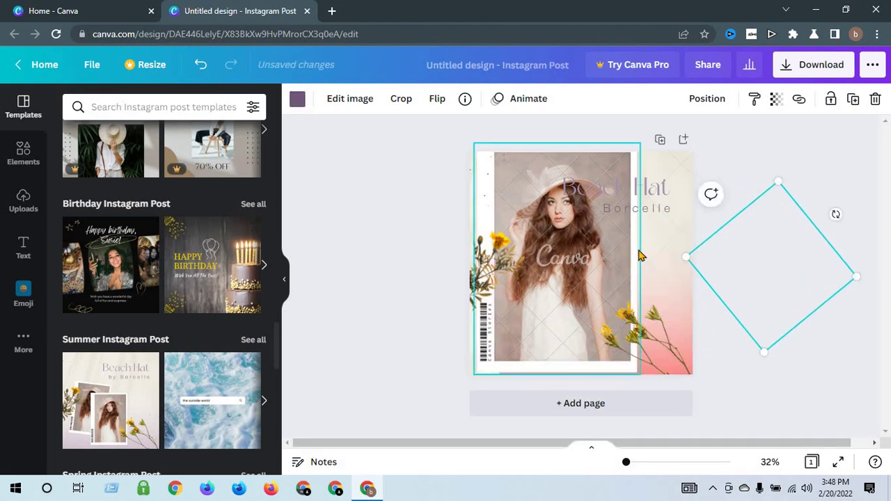
{"action": "left_click_drag", "start_coordinate": [640, 256], "coordinate": [682, 258]}
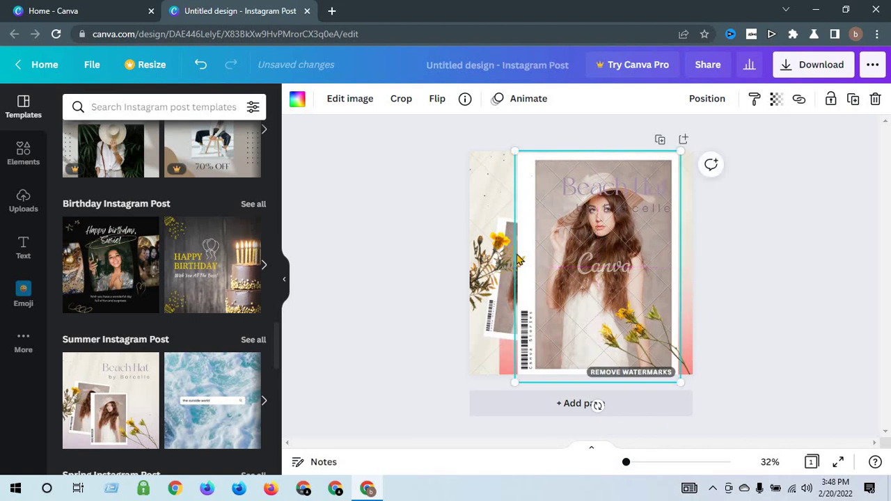
- Delete the yellow flower image at the left edge of the design
{"action": "right_click", "coordinate": [481, 264]}
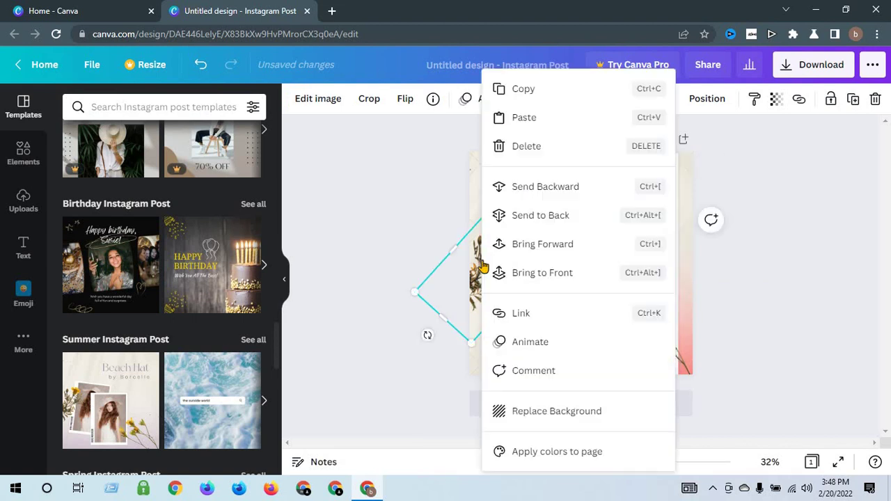
{"action": "left_click", "coordinate": [521, 145]}
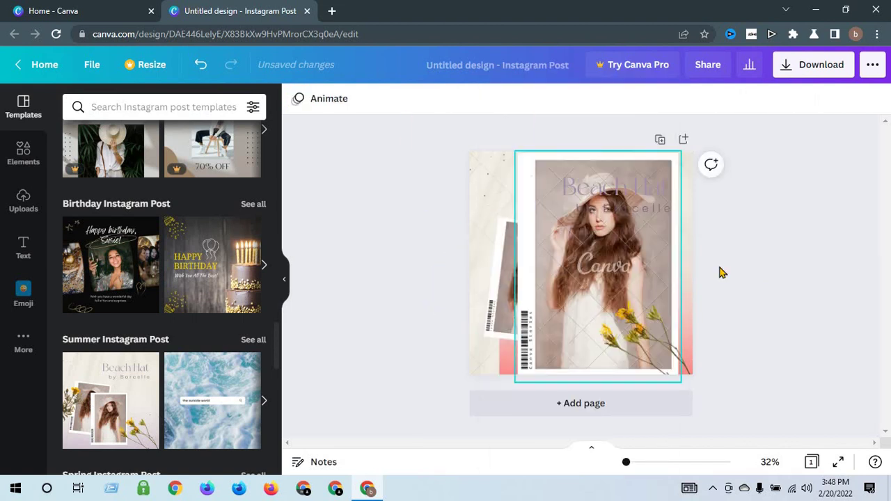
- Delete the tilted framed photo partly hidden behind the large framed photo of the woman
{"action": "left_click", "coordinate": [693, 293]}
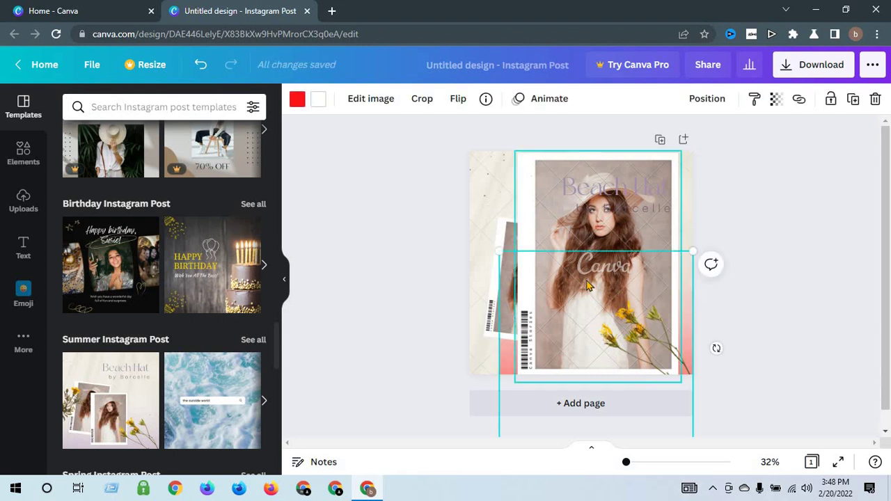
{"action": "right_click", "coordinate": [511, 420]}
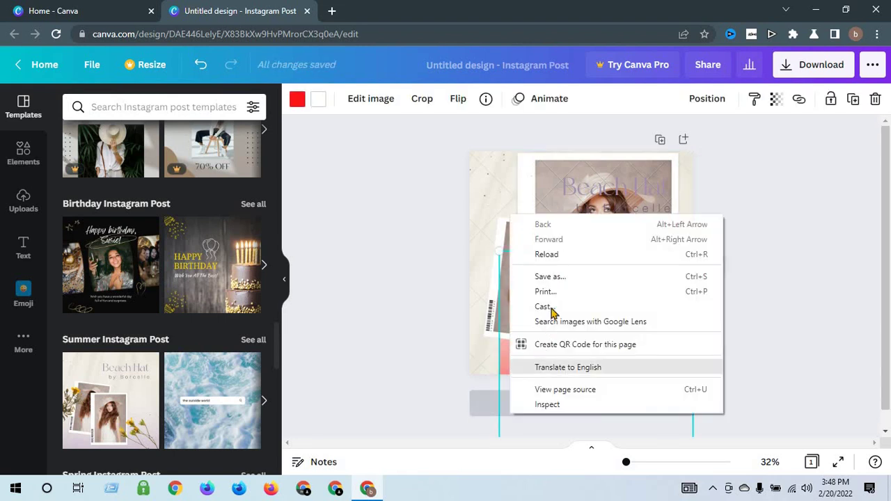
{"action": "right_click", "coordinate": [506, 313]}
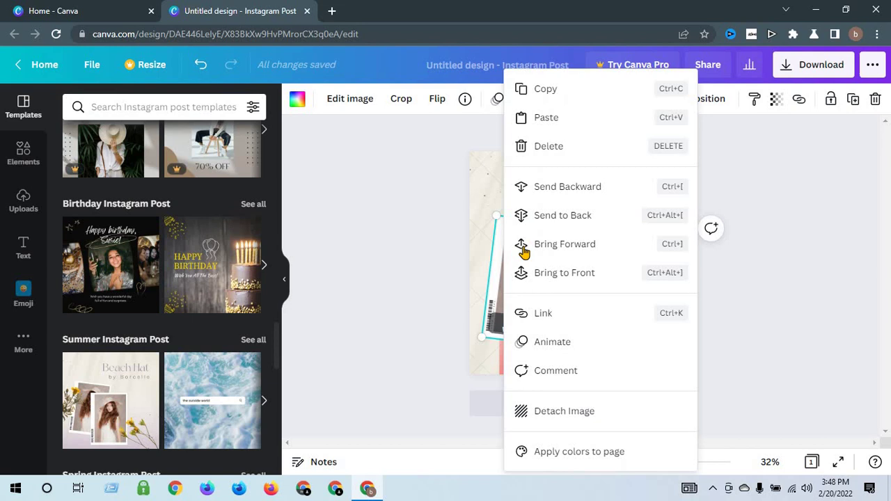
{"action": "left_click", "coordinate": [547, 146]}
- Enlarge the framed photo of the woman slightly beyond the design's height and align it with the design's left edge
{"action": "left_click", "coordinate": [606, 249]}
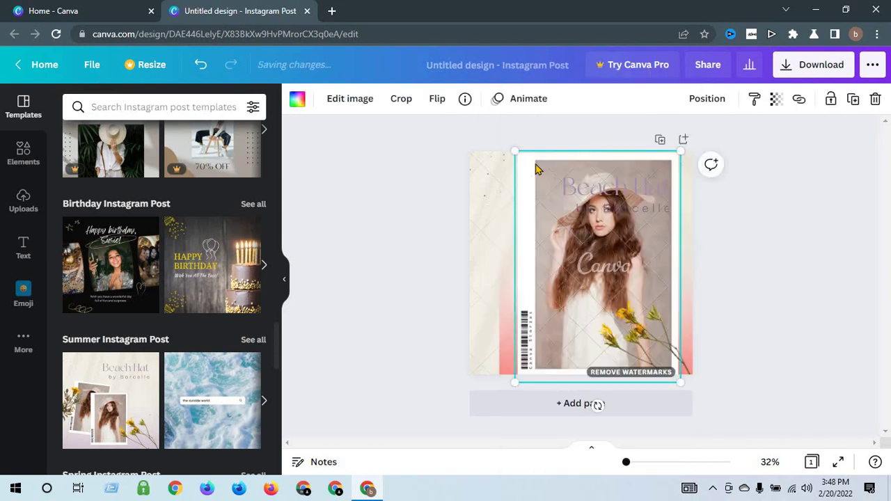
{"action": "left_click_drag", "start_coordinate": [516, 151], "coordinate": [513, 147]}
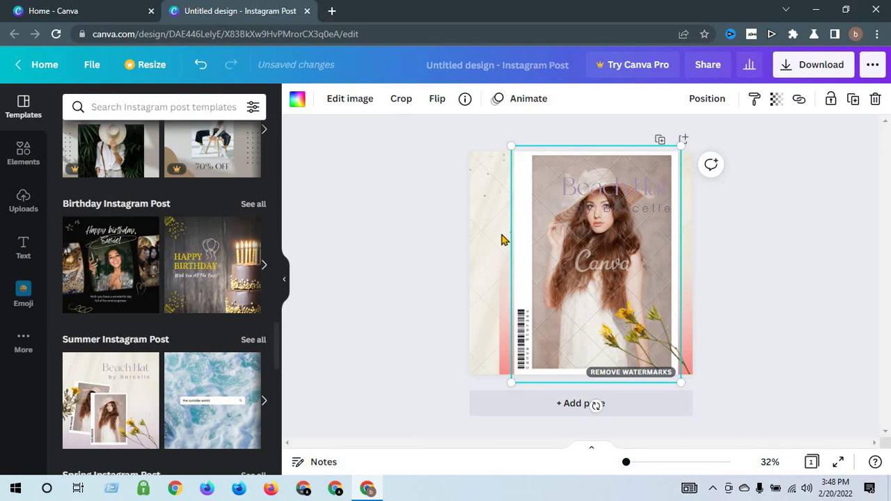
{"action": "left_click_drag", "start_coordinate": [534, 253], "coordinate": [495, 266]}
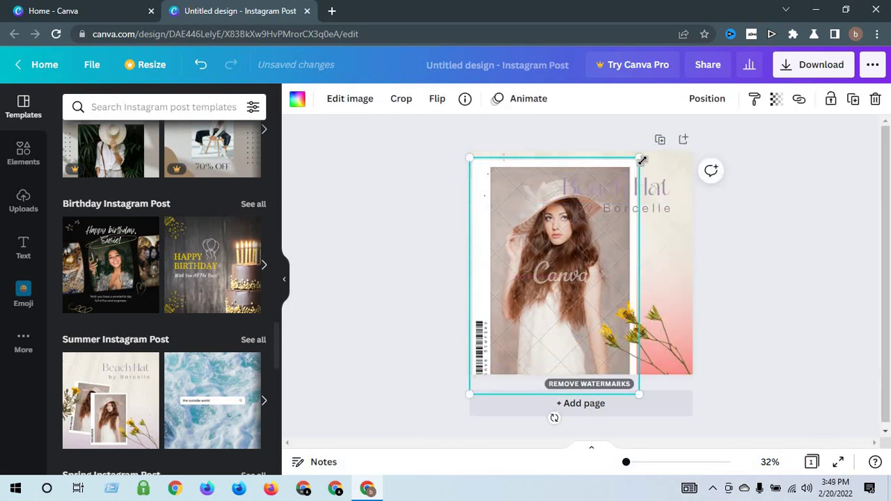
{"action": "mouse_move", "coordinate": [642, 161]}
{"action": "left_mouse_down"}
{"action": "mouse_move", "coordinate": [664, 167]}
{"action": "mouse_move", "coordinate": [650, 147]}
{"action": "left_mouse_up"}
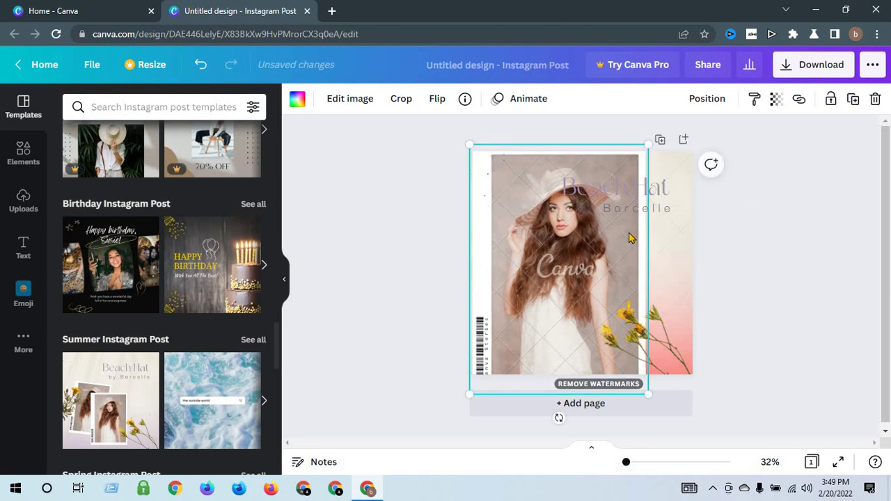
- Accept the woman's photo crop inside its frame and set the framed photo's color to the red document color
{"action": "double_click", "coordinate": [575, 221]}
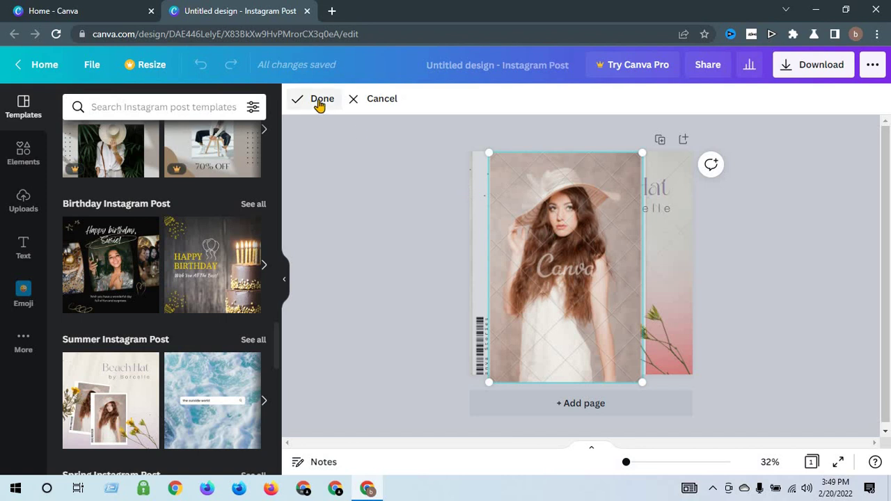
{"action": "left_click", "coordinate": [318, 103]}
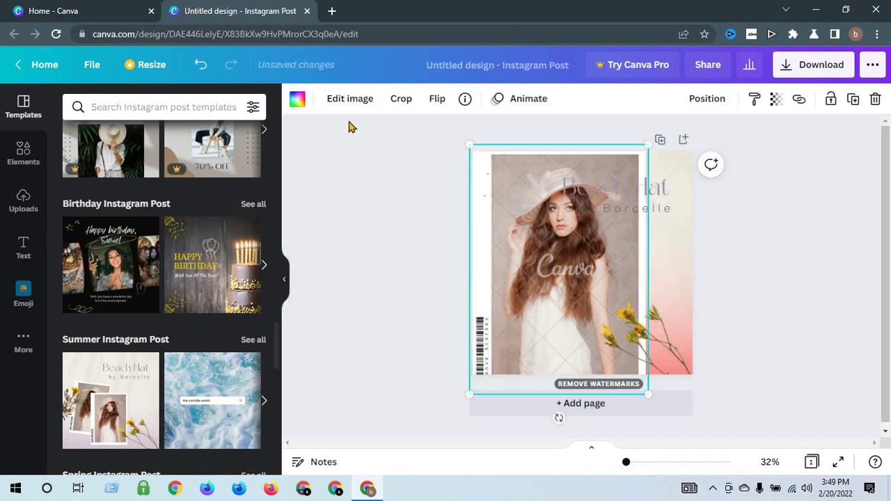
{"action": "left_click", "coordinate": [299, 100]}
{"action": "left_click", "coordinate": [221, 169]}
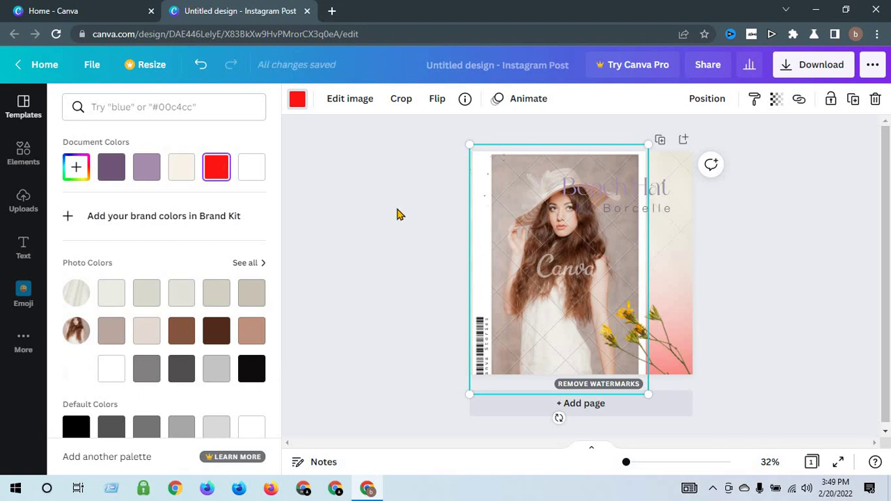
- Open the design's download settings, choose PDF Standard as the file type, and switch it back to PNG
{"action": "left_click", "coordinate": [806, 67]}
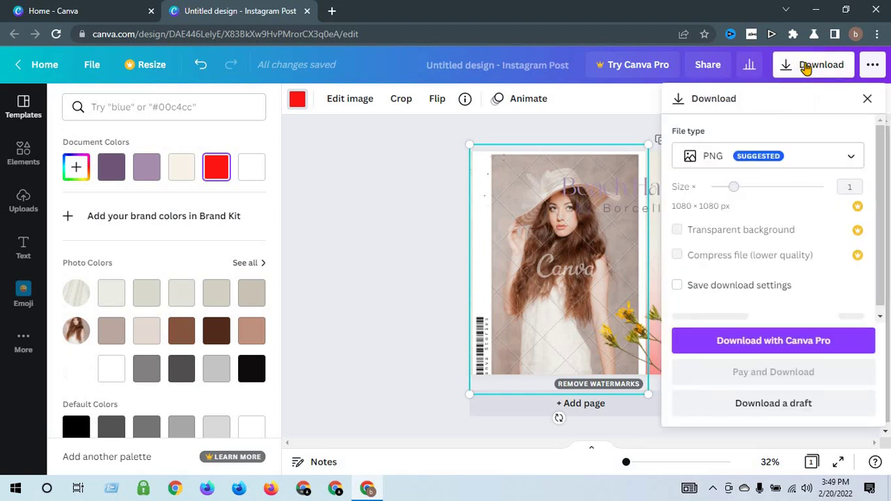
{"action": "left_click", "coordinate": [852, 158]}
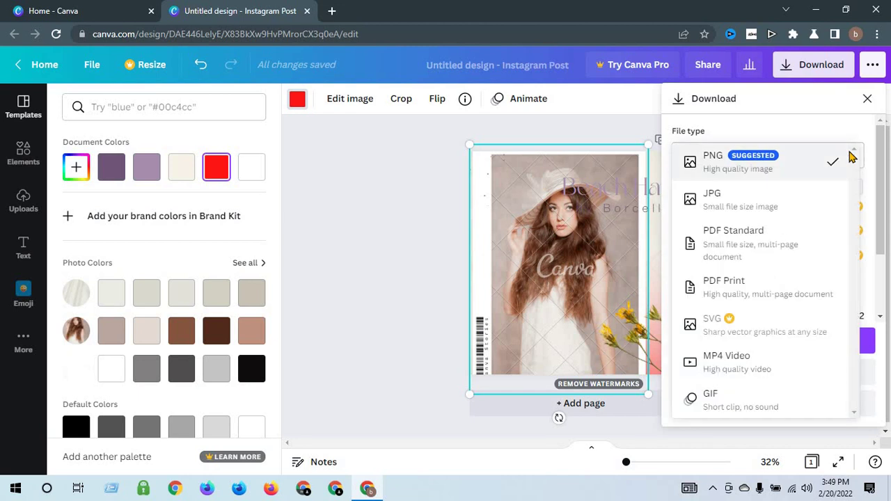
{"action": "left_click", "coordinate": [724, 259]}
{"action": "left_click", "coordinate": [817, 159]}
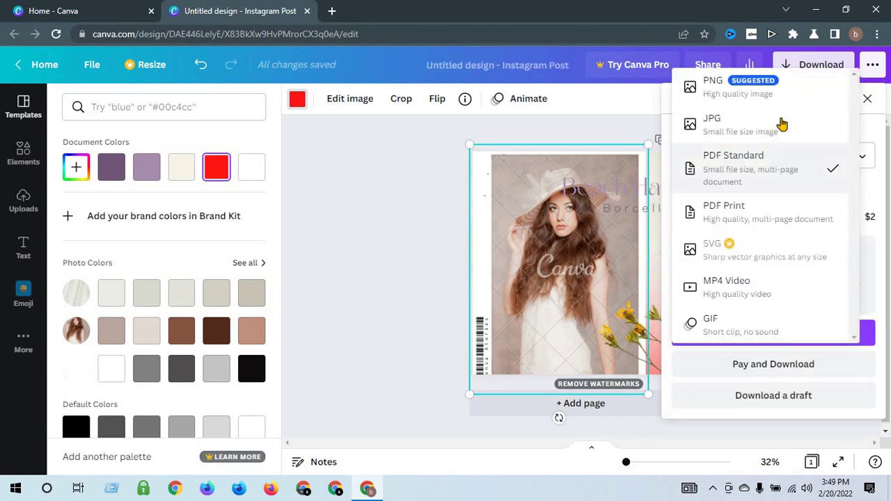
{"action": "left_click", "coordinate": [763, 103]}
- Try to download the design as a PNG with Canva Pro and dismiss the free trial offer
{"action": "left_click", "coordinate": [774, 345]}
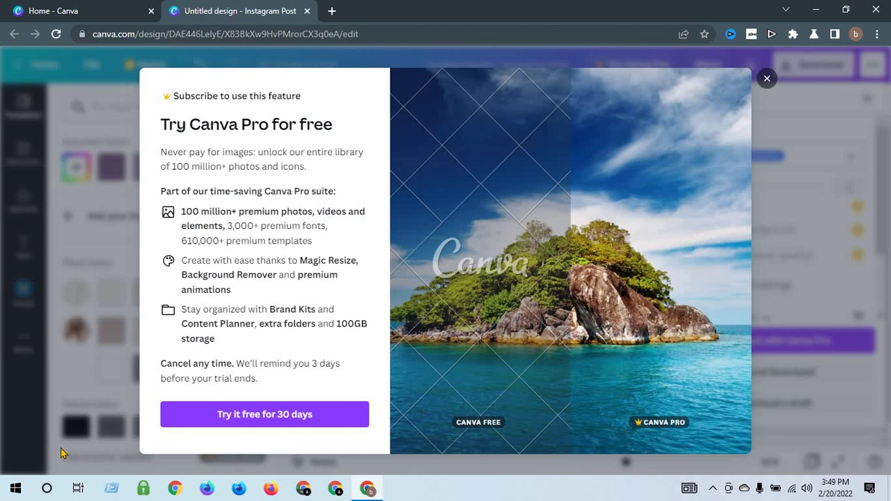
{"action": "left_click", "coordinate": [766, 79]}
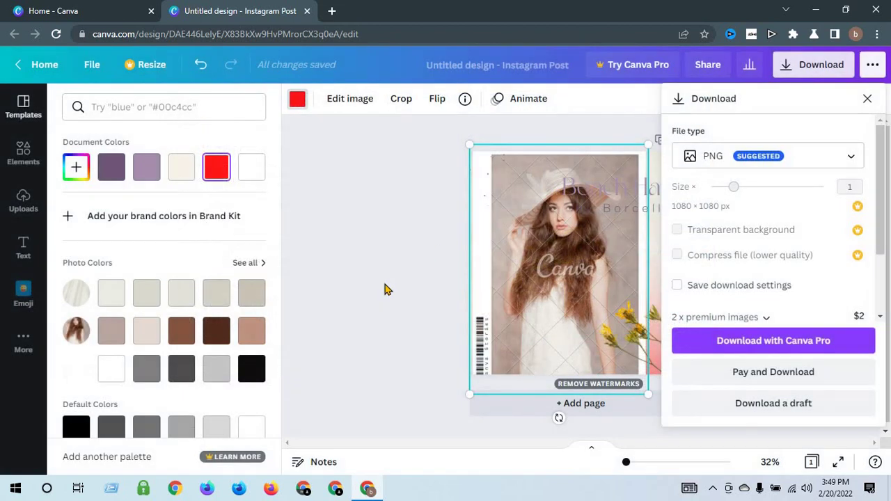
{"action": "left_click", "coordinate": [771, 343]}
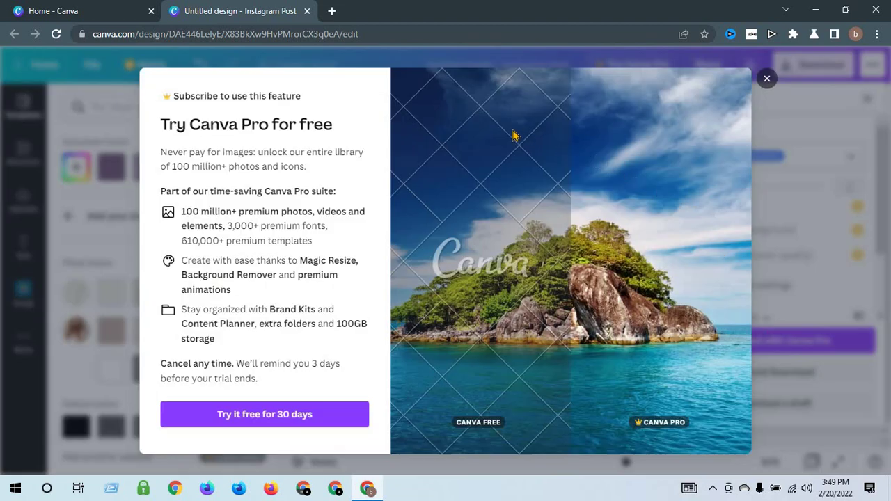
{"action": "left_click", "coordinate": [767, 80]}
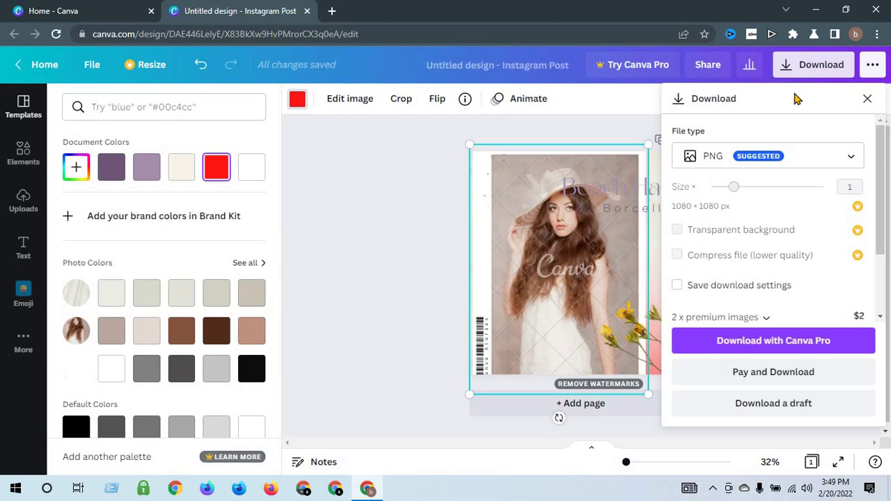
- Set the download file type to JPG, try the Canva Pro download, and close the trial offer and download settings
{"action": "left_click", "coordinate": [803, 159]}
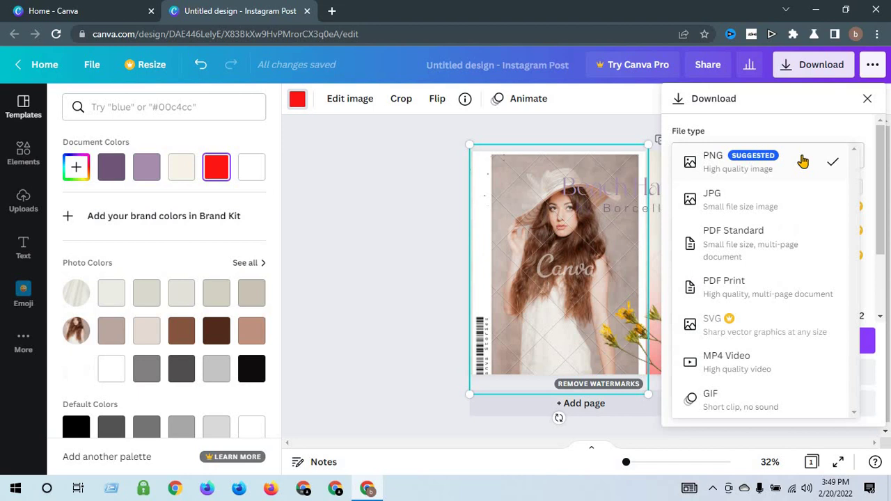
{"action": "left_click", "coordinate": [745, 189]}
{"action": "left_click", "coordinate": [759, 344]}
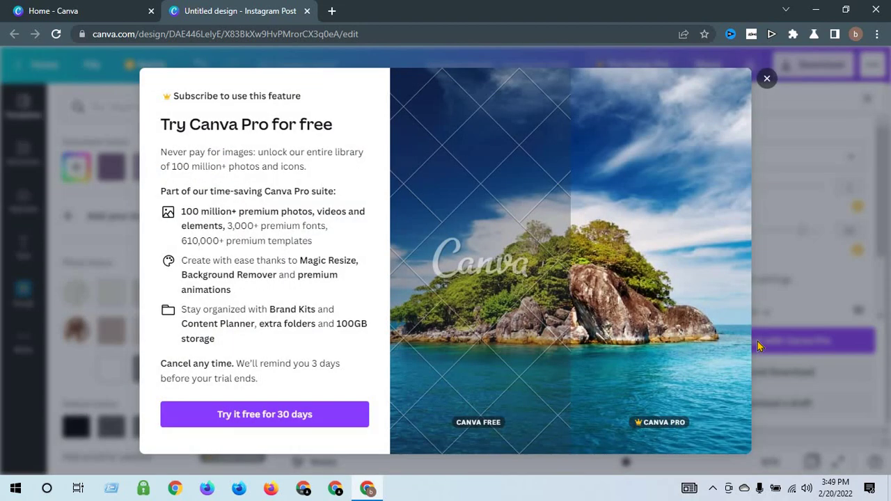
{"action": "left_click", "coordinate": [766, 80]}
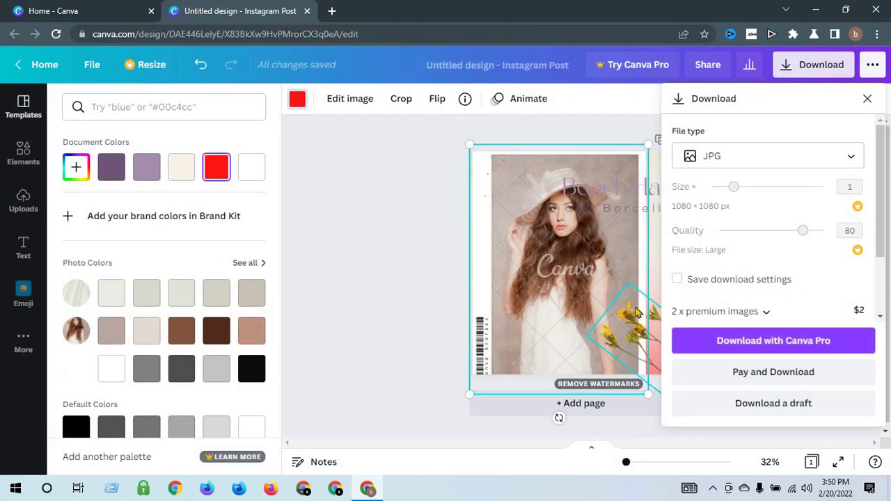
{"action": "left_click", "coordinate": [410, 299]}
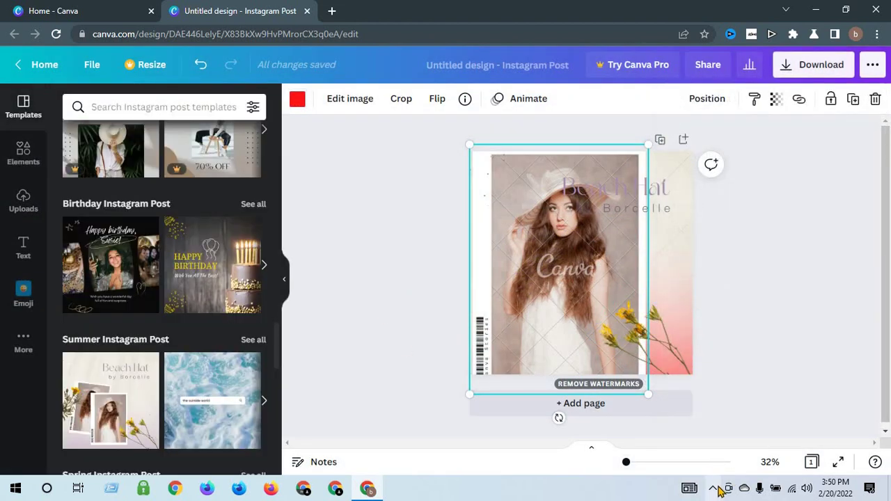